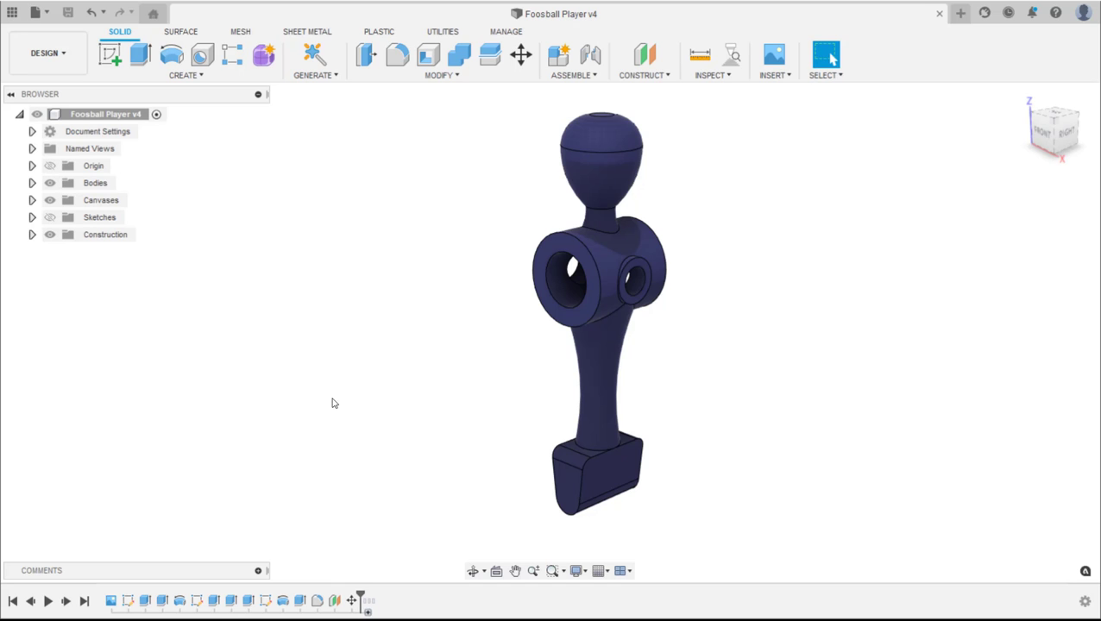
Step: Orbit the foosball player model on the BCN3D Epsilon W27 bed to view another side
middle_click_drag(315, 390, 749, 375, "shift")
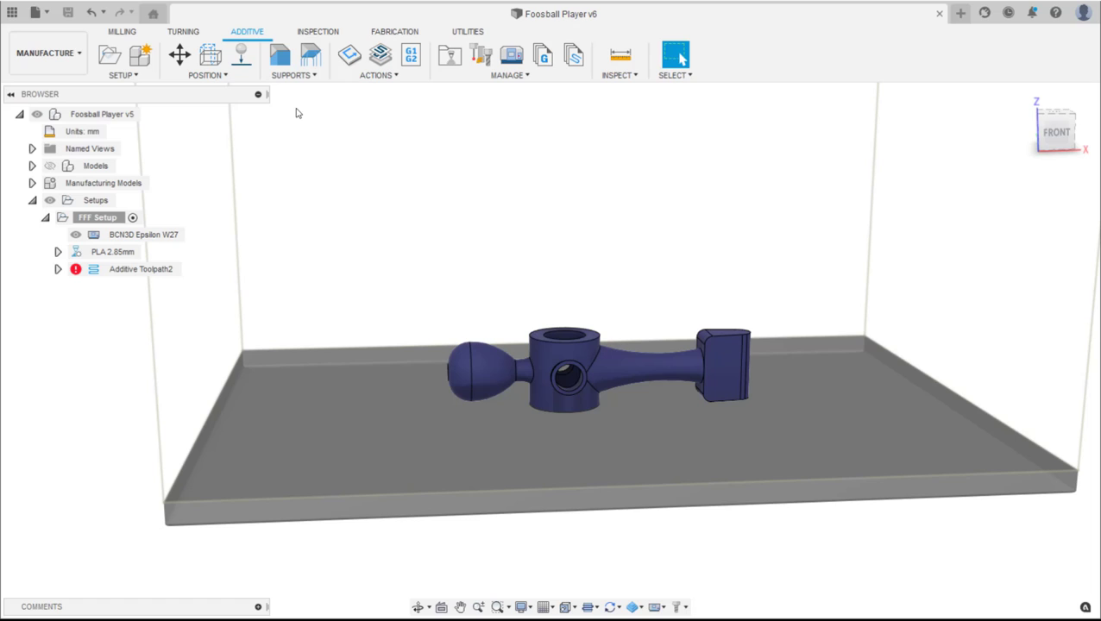
Step: Show the support types list with Solid Volume Support and Solid Bar Support
left_click(299, 77)
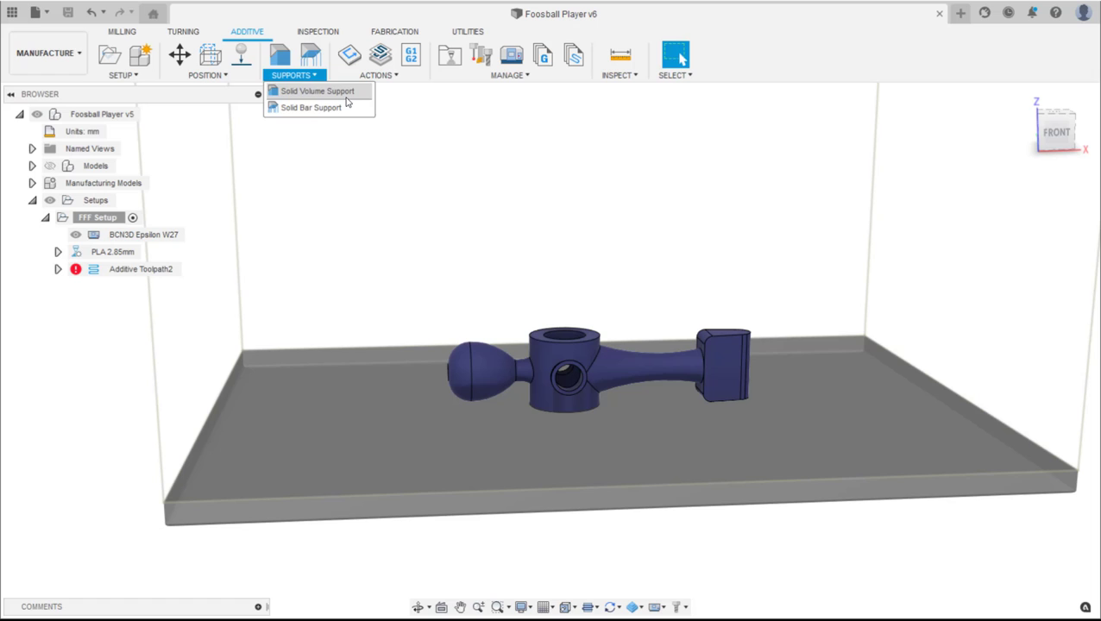
Step: Start a solid volume support and select the ball end, ball cap, neck and shaft faces
left_click(348, 103)
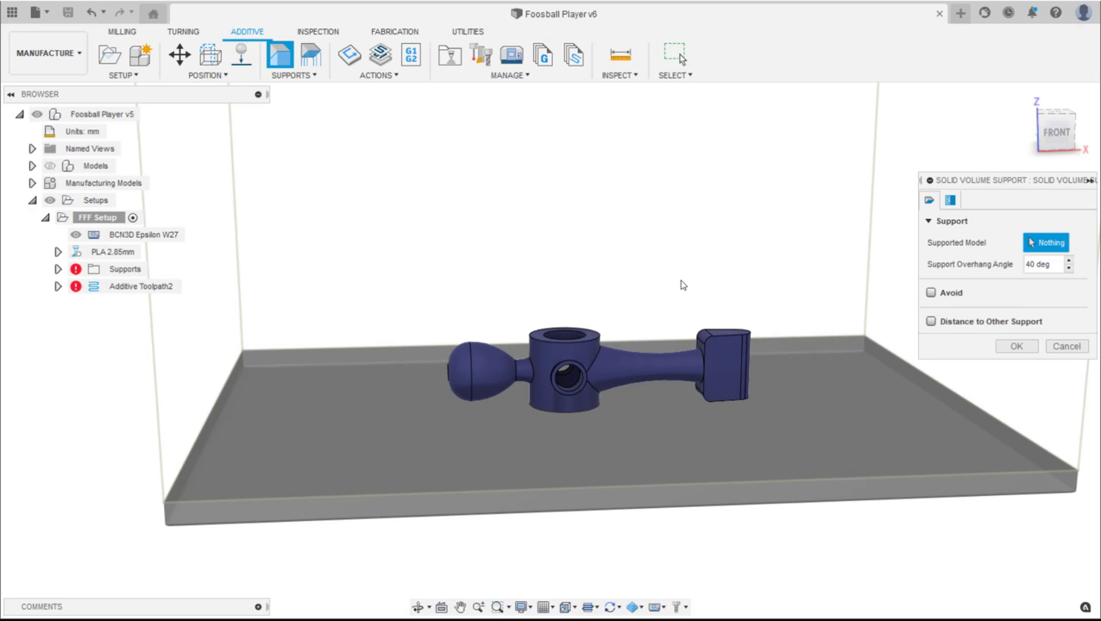
middle_click_drag(672, 322, 587, 385, "shift")
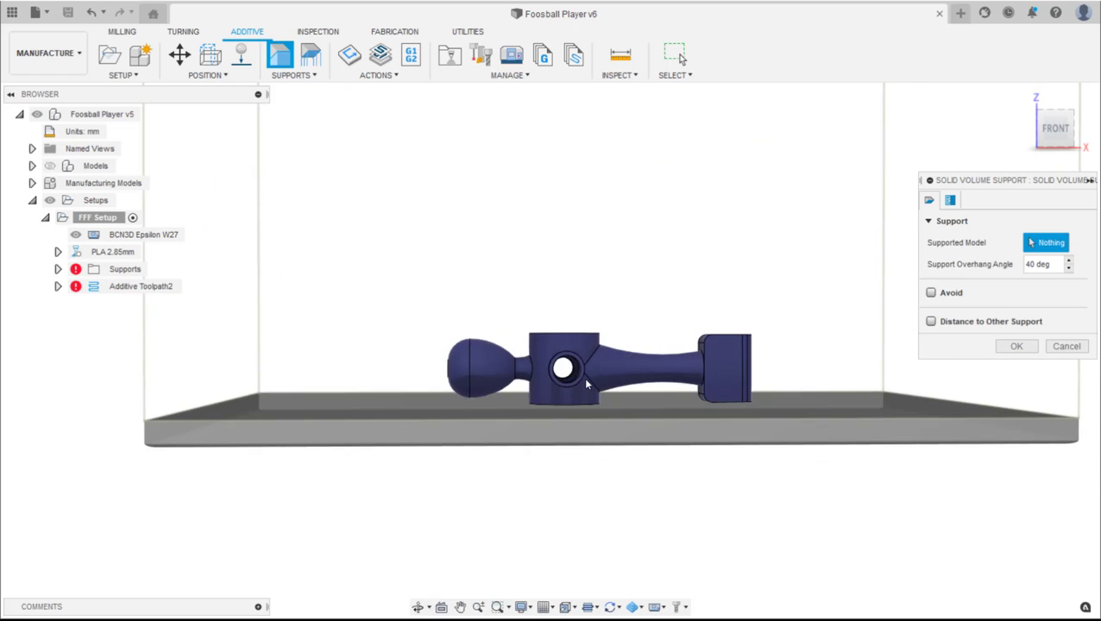
scroll(552, 393, "up", 3)
left_click(436, 380)
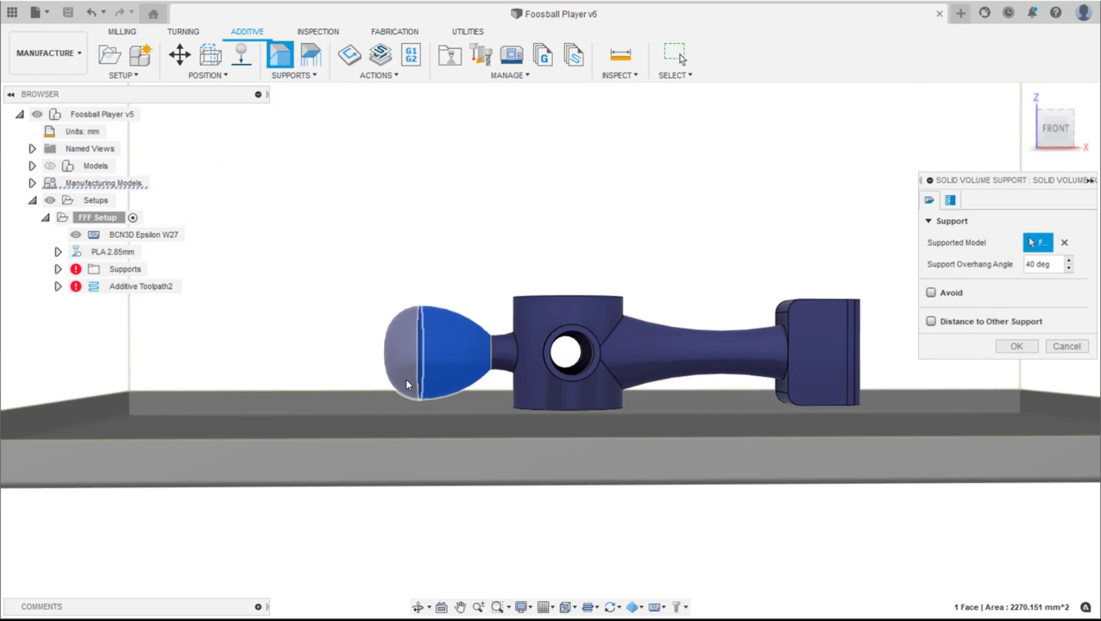
left_click(407, 385)
left_click(505, 354)
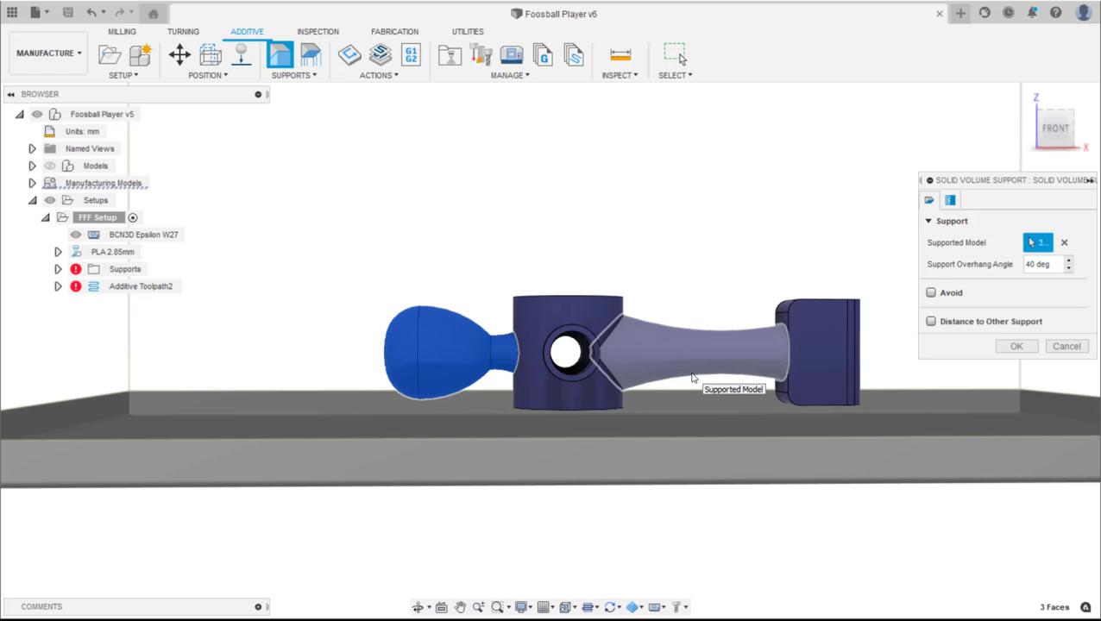
left_click(692, 377)
Step: Add the foot's end face and create Solid Volume Support2 with a 40 deg overhang
middle_click_drag(692, 377, 818, 412, "shift")
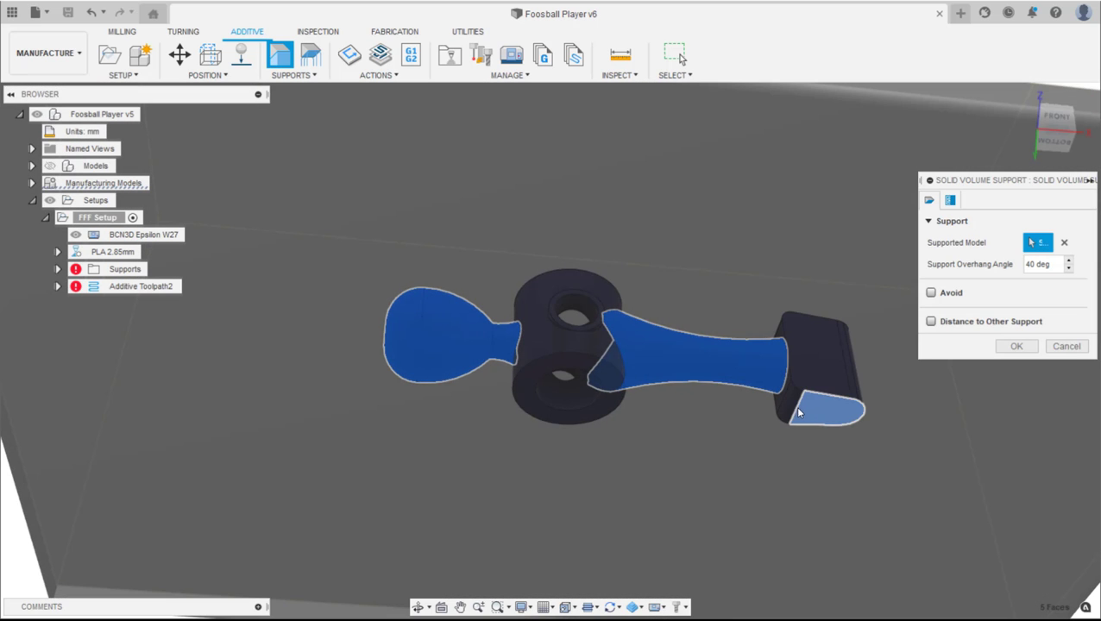
left_click(798, 414)
mouse_move(816, 255)
middle_mouse_down("shift")
mouse_move(812, 278)
mouse_move(808, 250)
mouse_move(820, 274)
middle_mouse_up("shift")
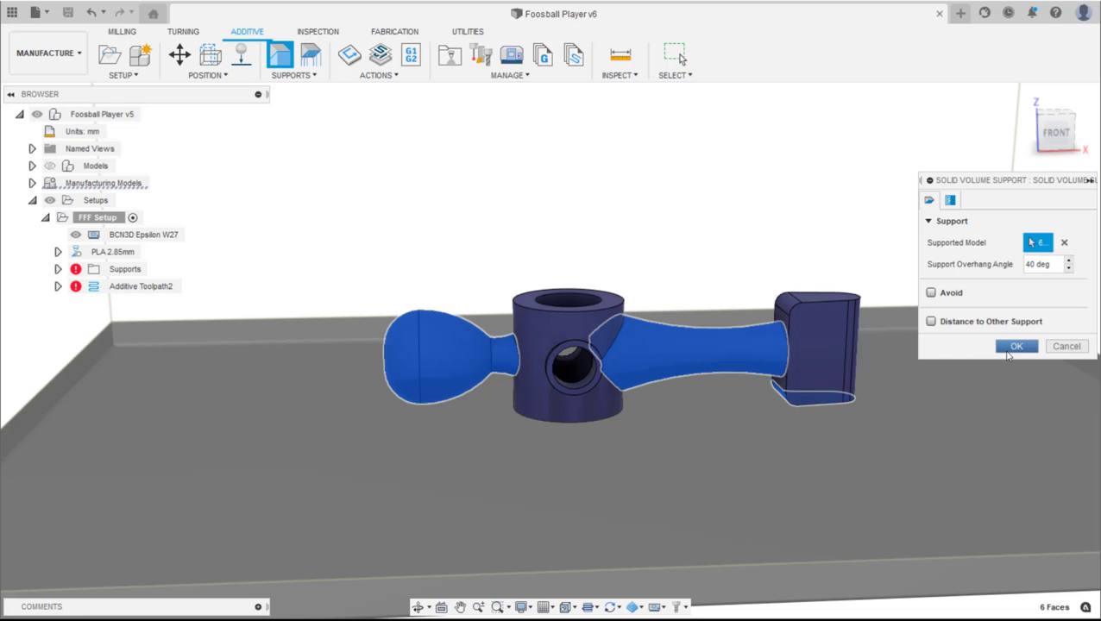
left_click(1008, 350)
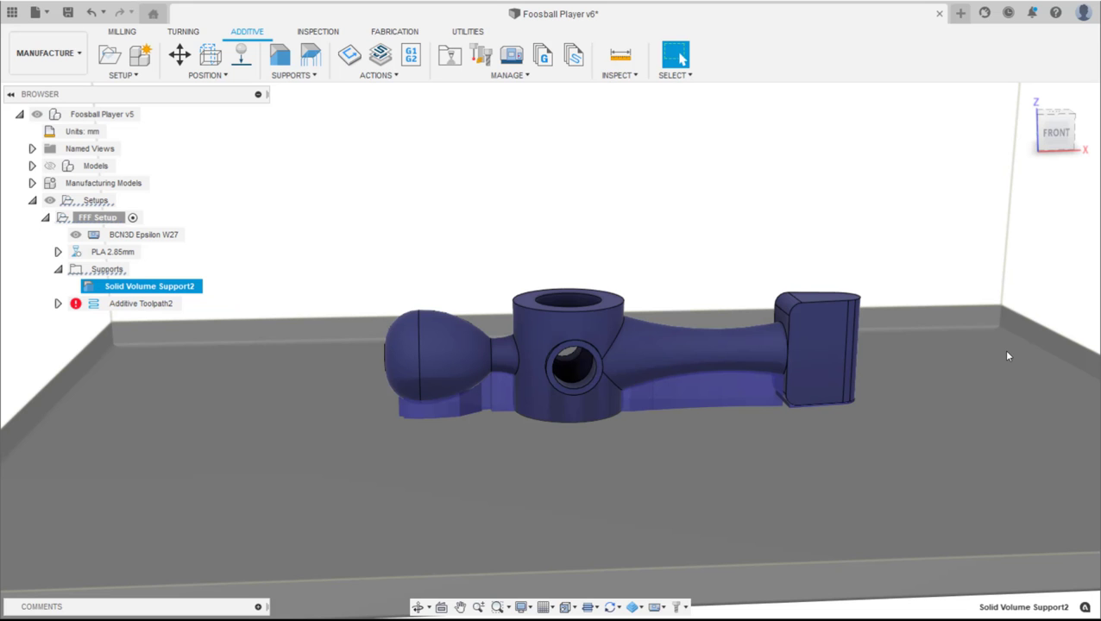
mouse_move(1008, 356)
middle_mouse_down("shift")
mouse_move(968, 357)
mouse_move(937, 374)
mouse_move(967, 374)
mouse_move(997, 349)
middle_mouse_up("shift")
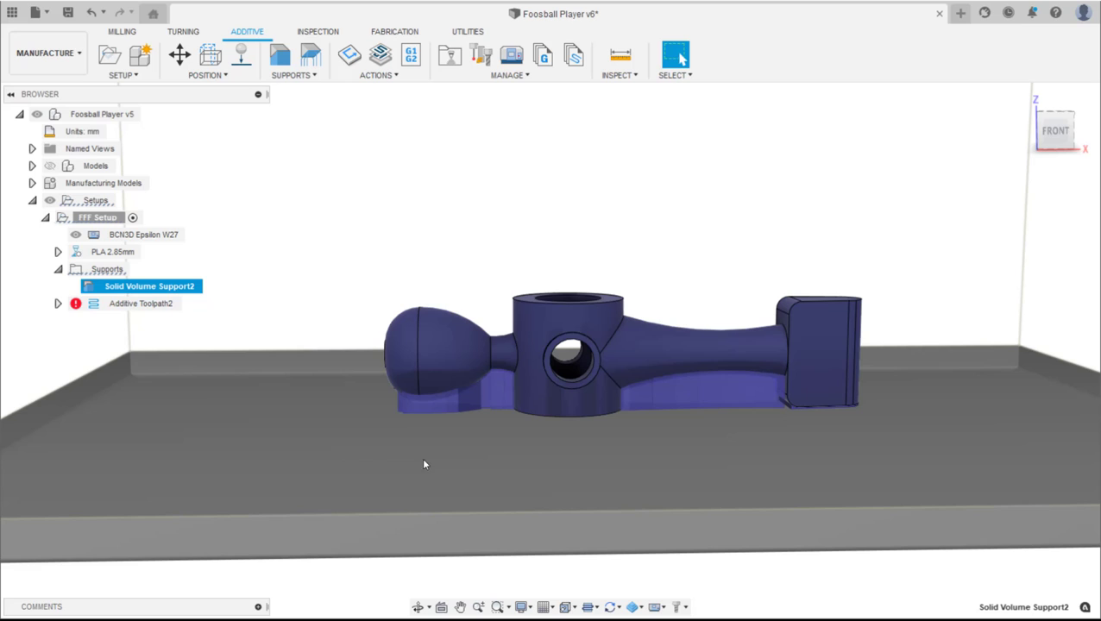
Step: Create Solid Bar Support2 on the side hole and vertical bore faces, then inspect it
left_click(312, 67)
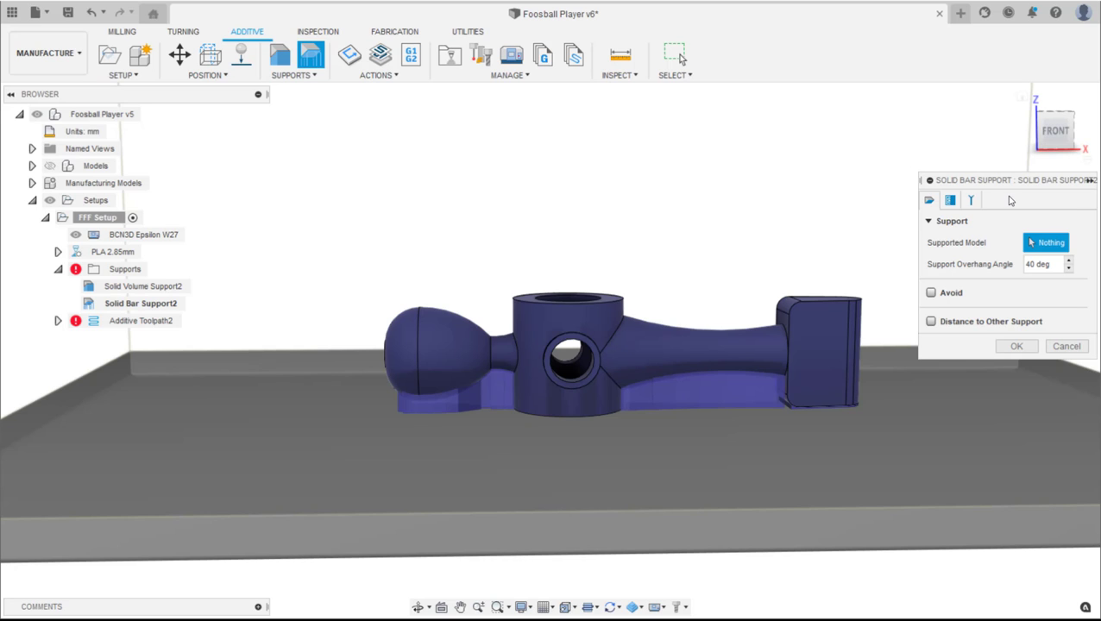
middle_click_drag(811, 354, 549, 374, "shift")
left_click(556, 377)
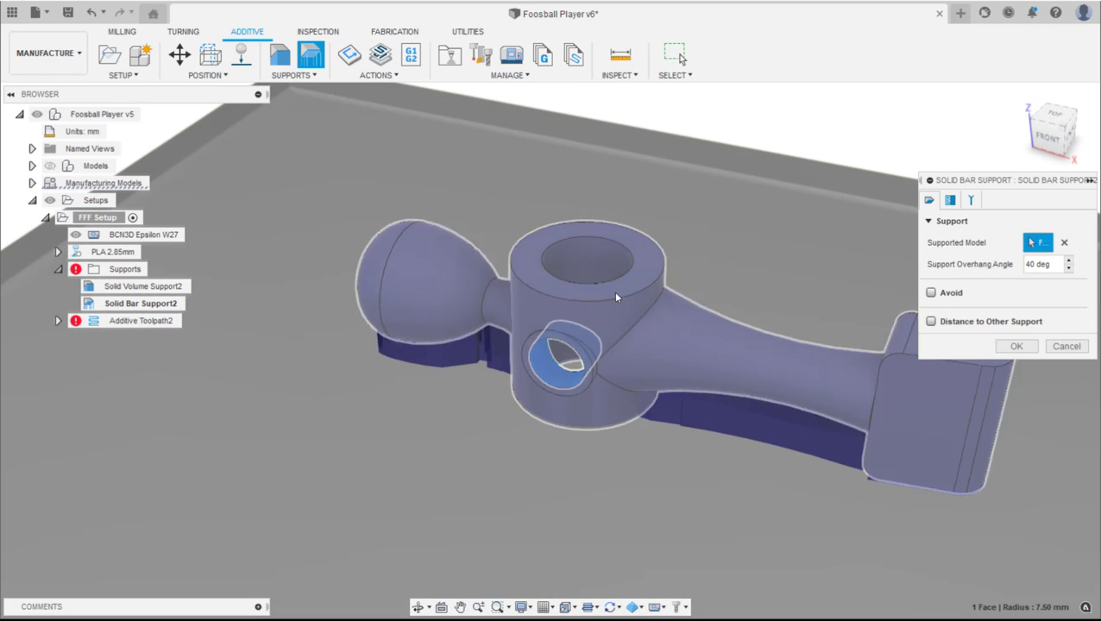
left_click(596, 284)
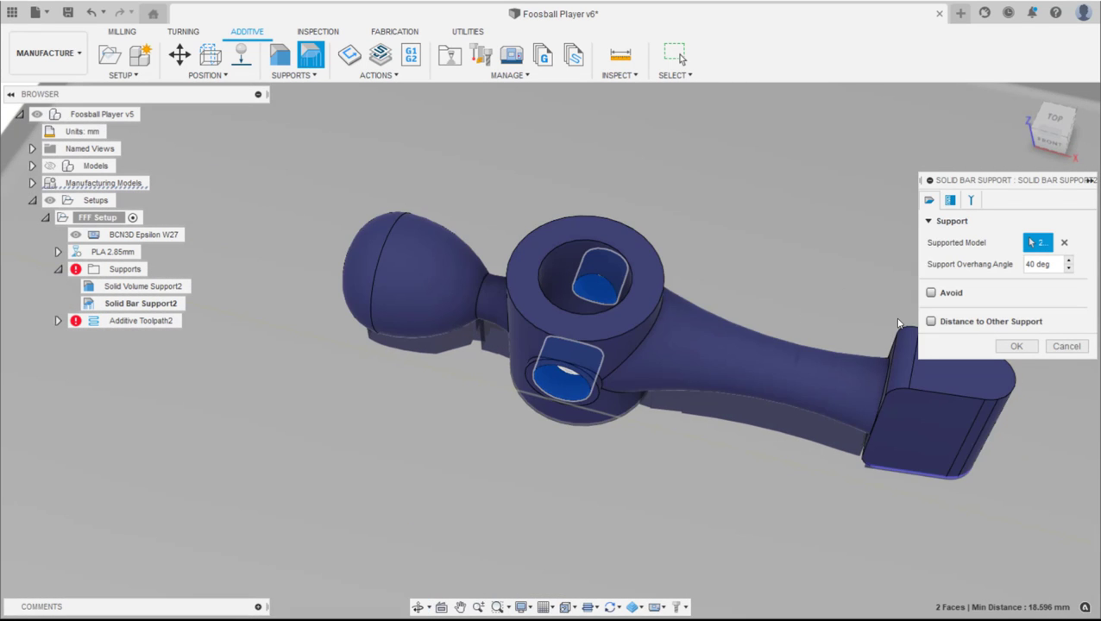
left_click(1016, 346)
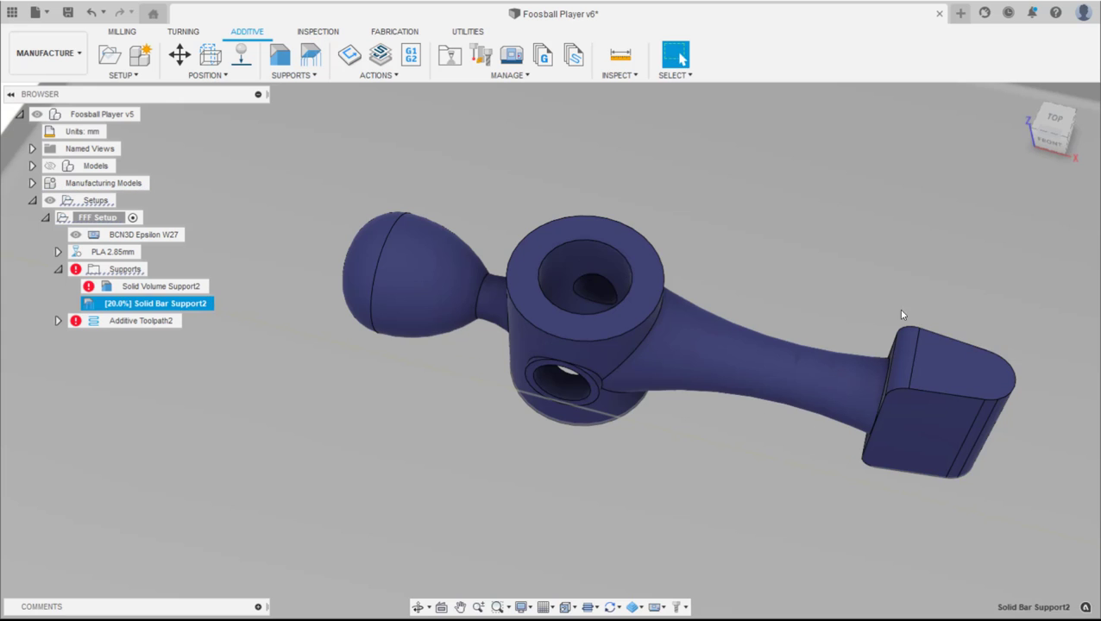
middle_click_drag(904, 312, 695, 384, "shift")
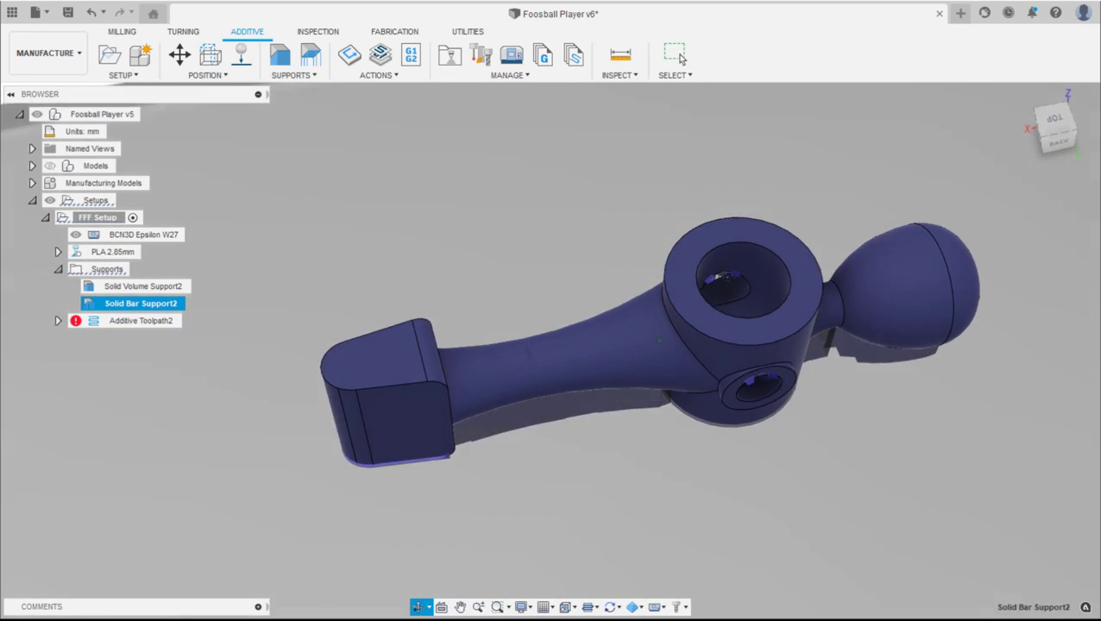
middle_click_drag(768, 254, 929, 241, "shift")
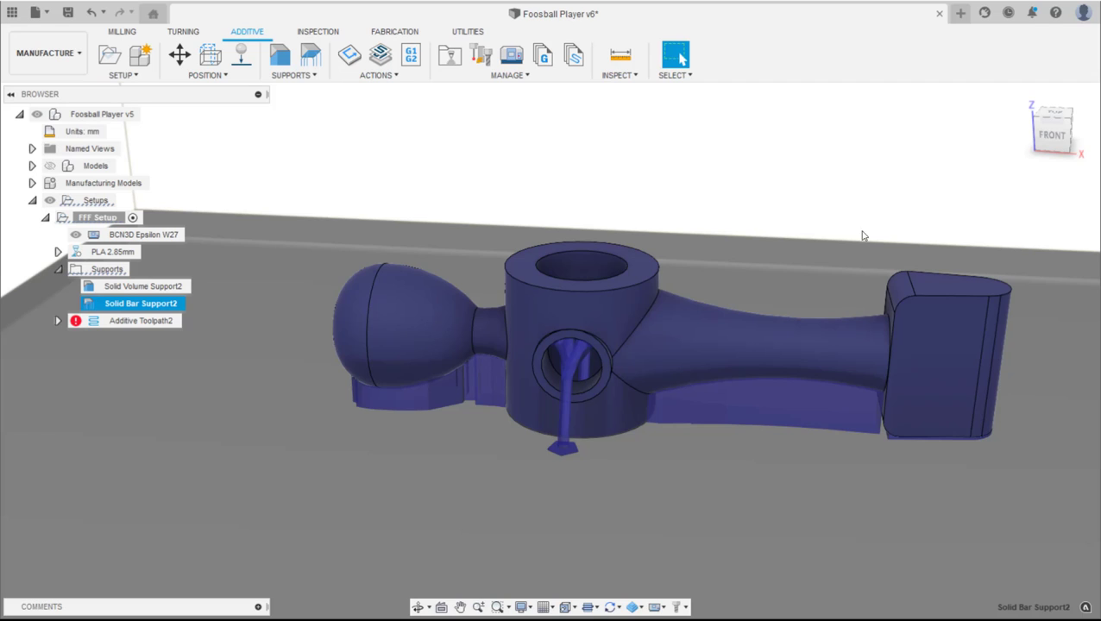
Step: Edit the PLA 2.85mm print setting and show the Strong preset's Support settings
right_click(124, 261)
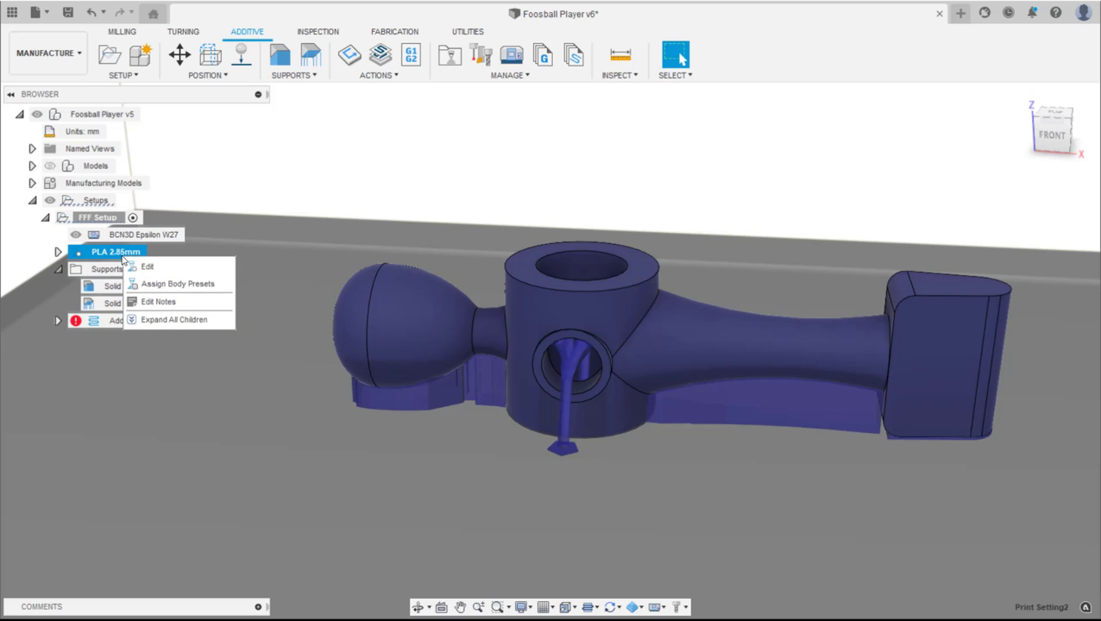
left_click(138, 269)
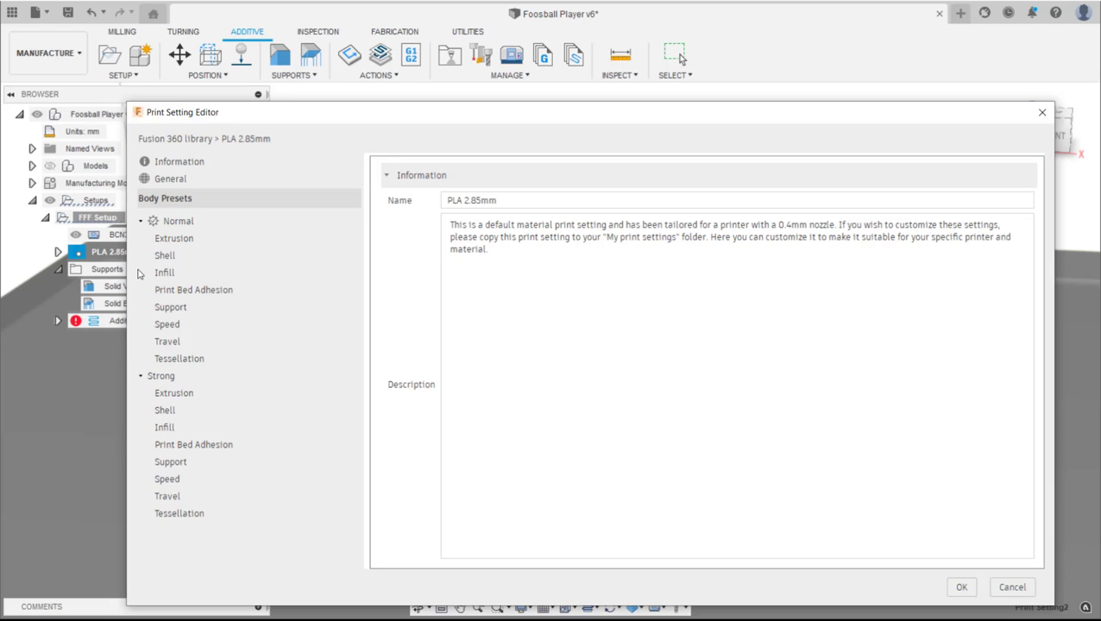
left_click(179, 463)
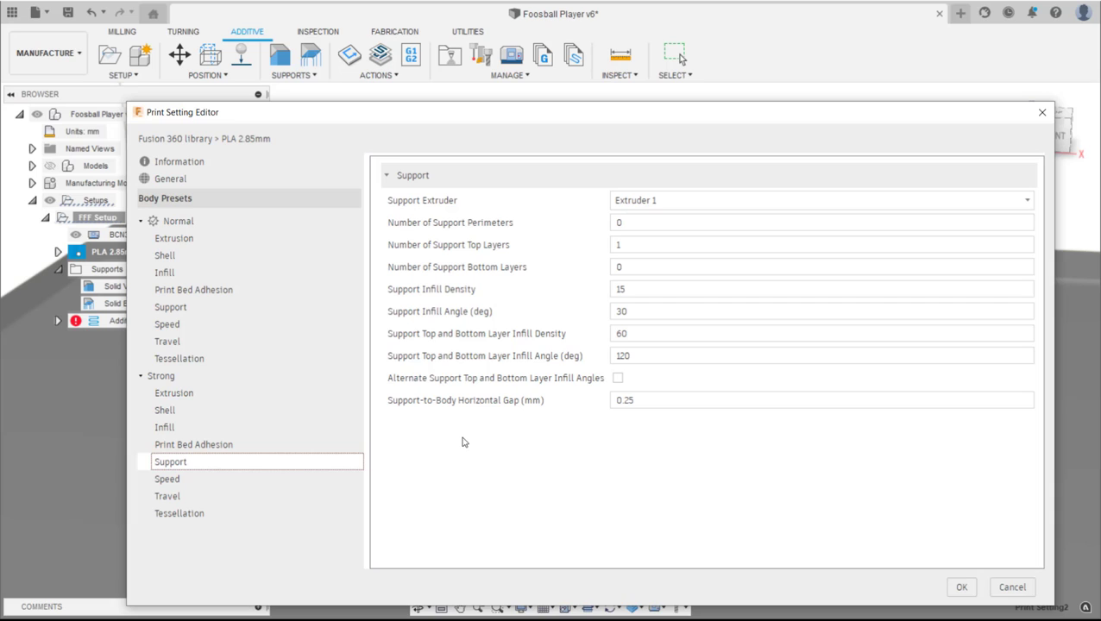
Step: Set Strong support perimeters to 1 and bottom layers to 3, and make Strong default
left_click(626, 224)
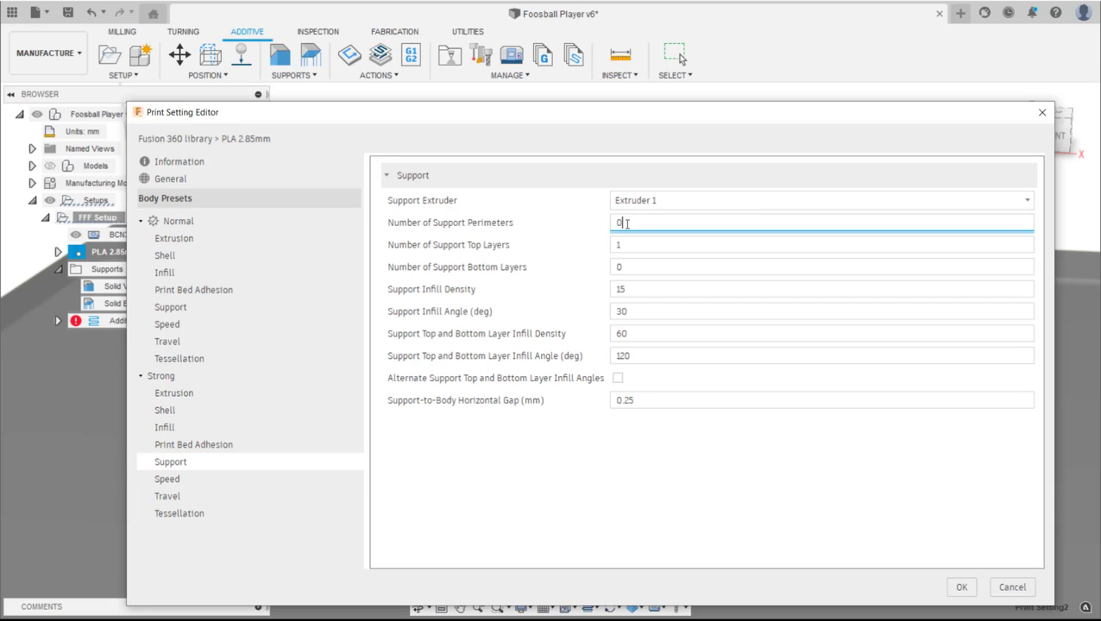
double_click(620, 223)
type("1")
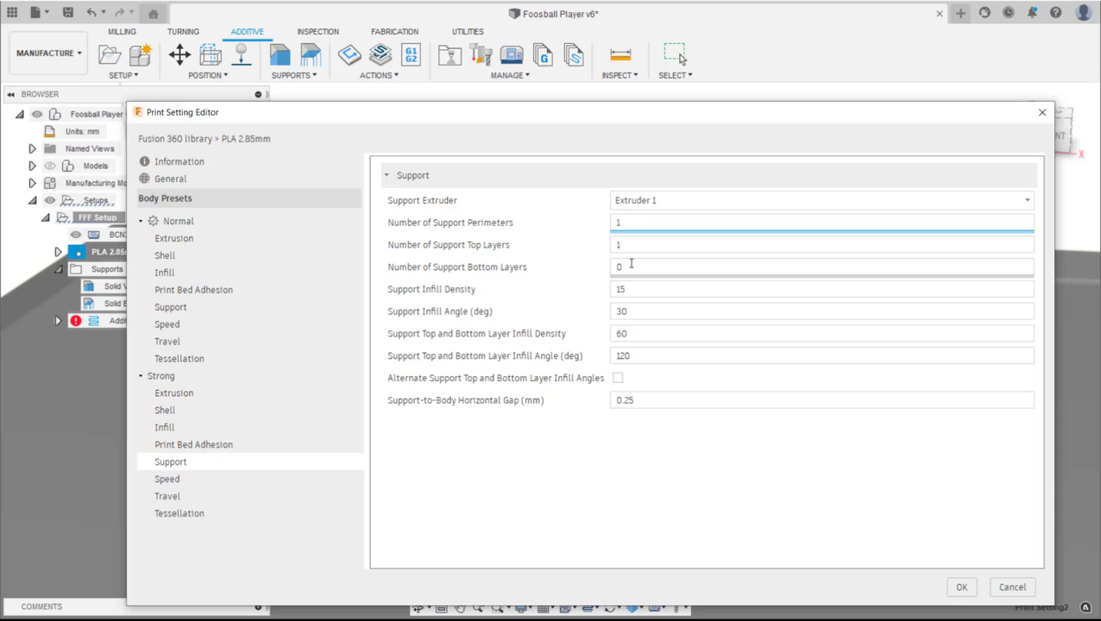
left_click(631, 265)
double_click(618, 266)
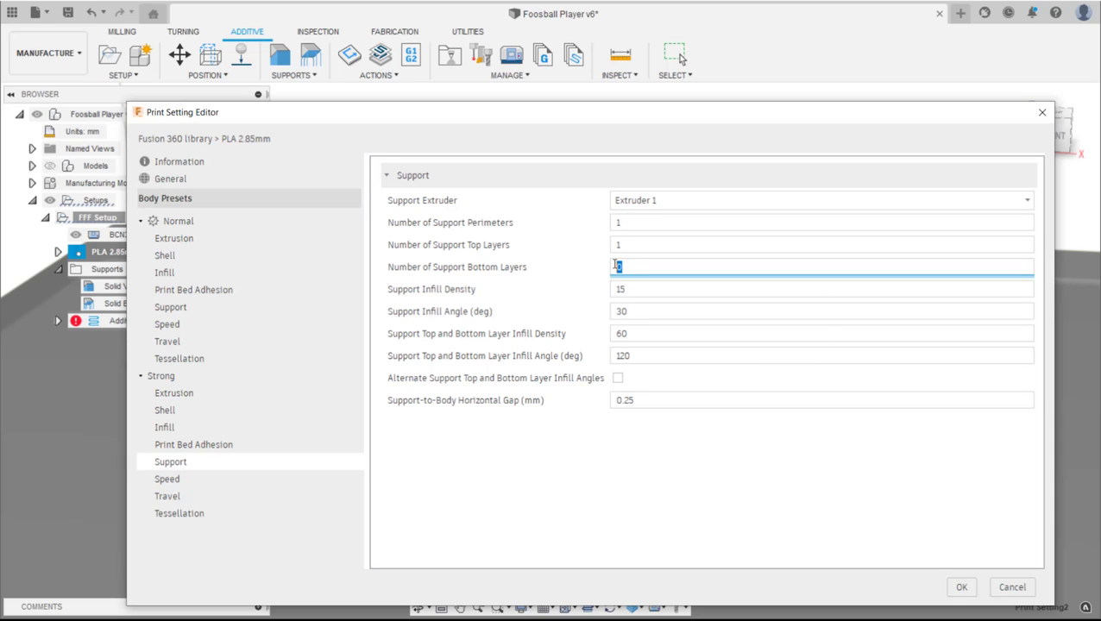
type("3")
left_click(508, 459)
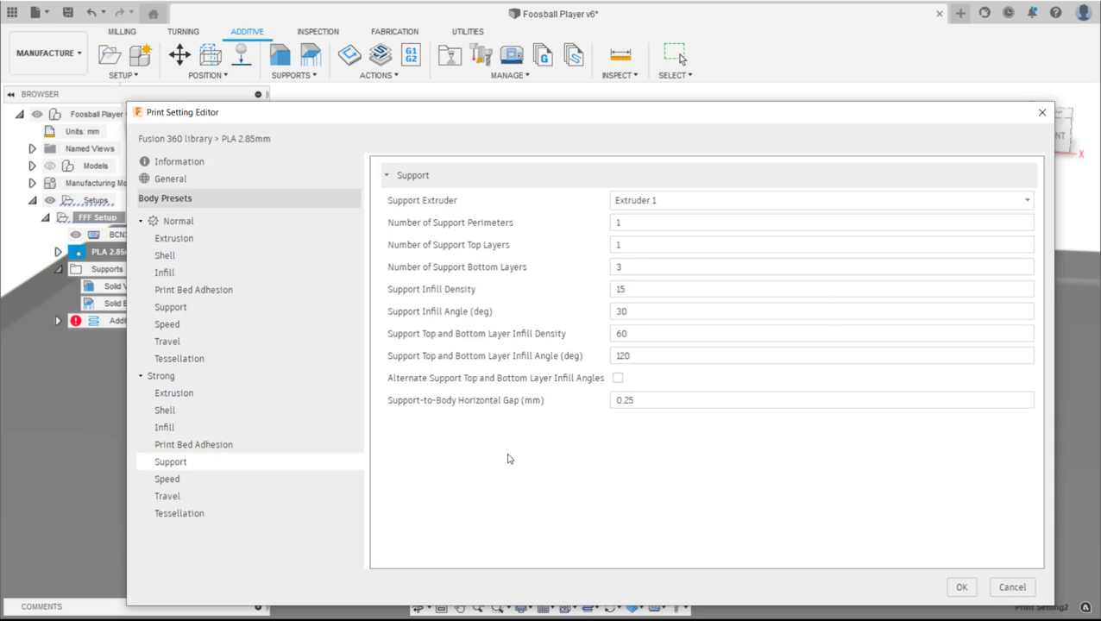
right_click(297, 381)
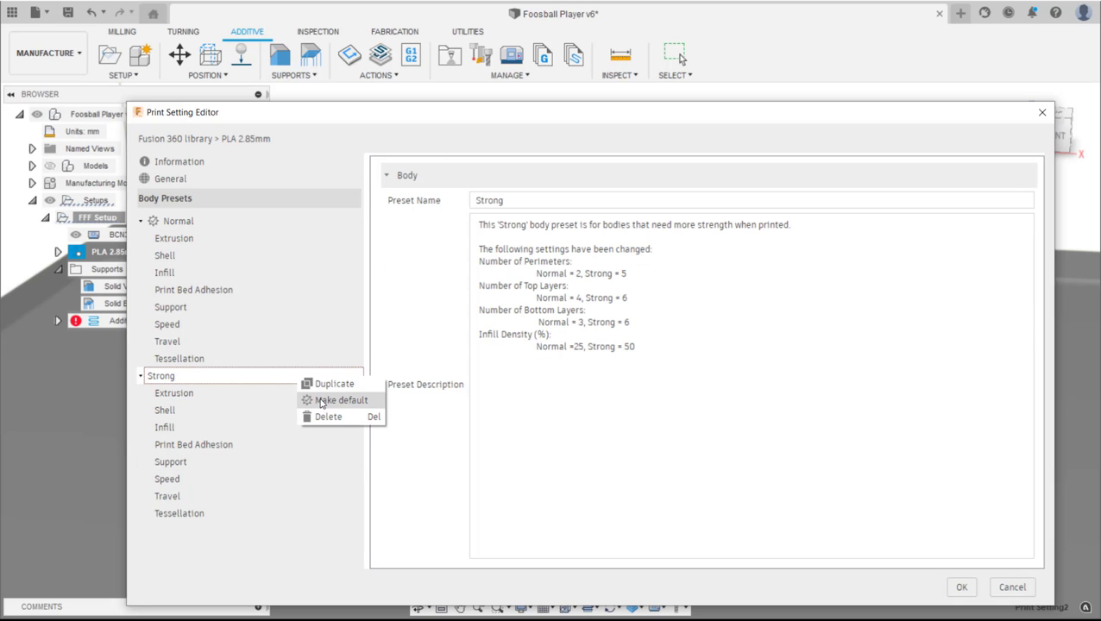
left_click(321, 402)
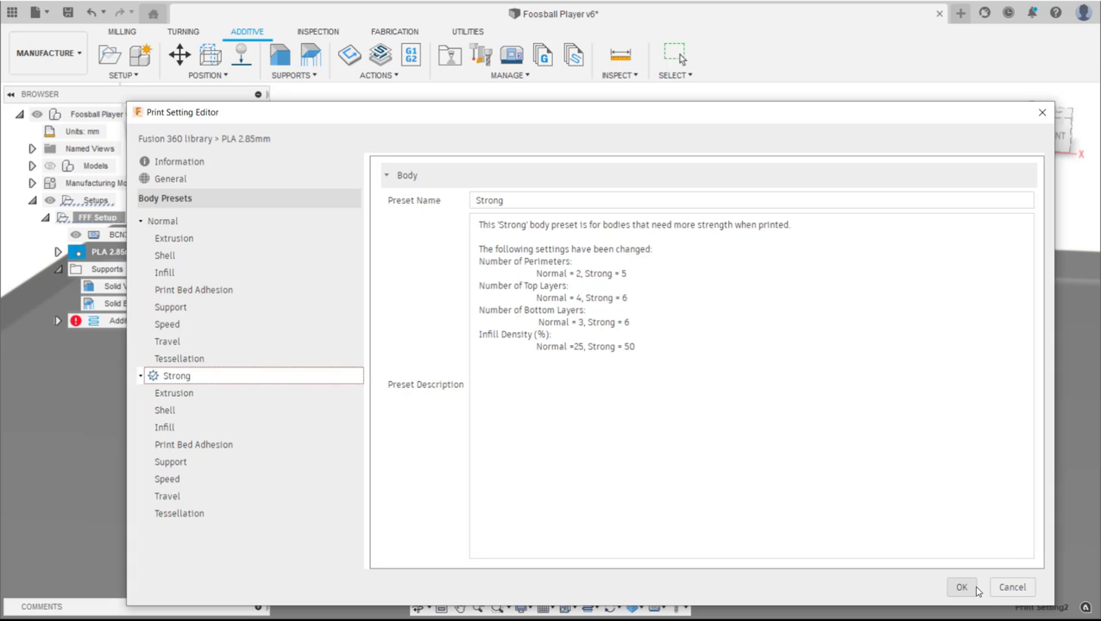
Step: Save the print setting changes and generate Additive Toolpath2
left_click(960, 586)
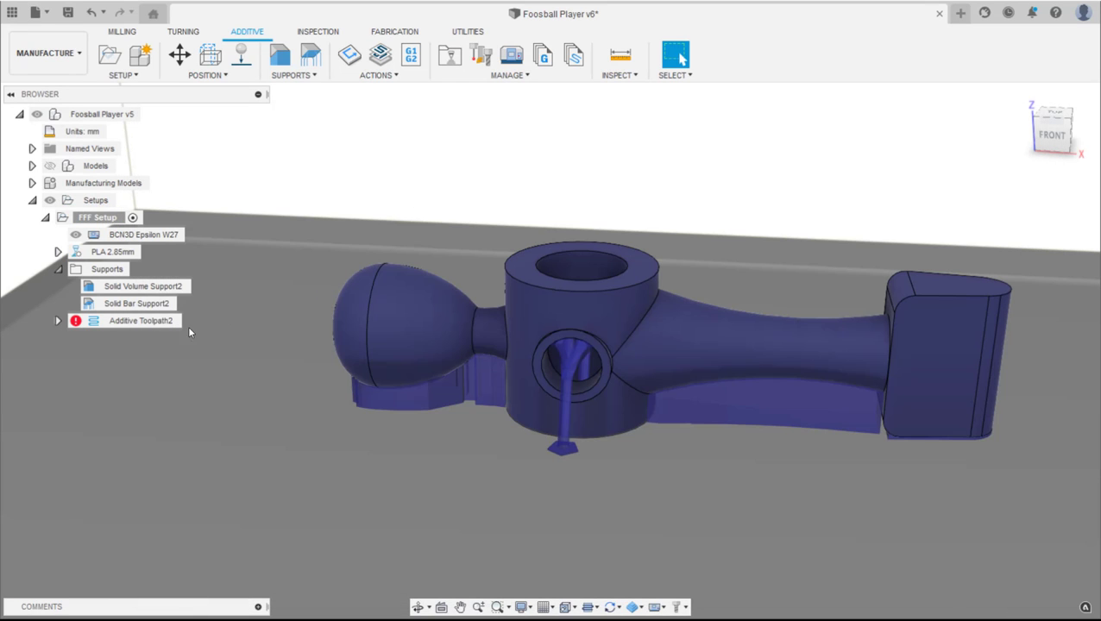
right_click(149, 329)
left_click(154, 338)
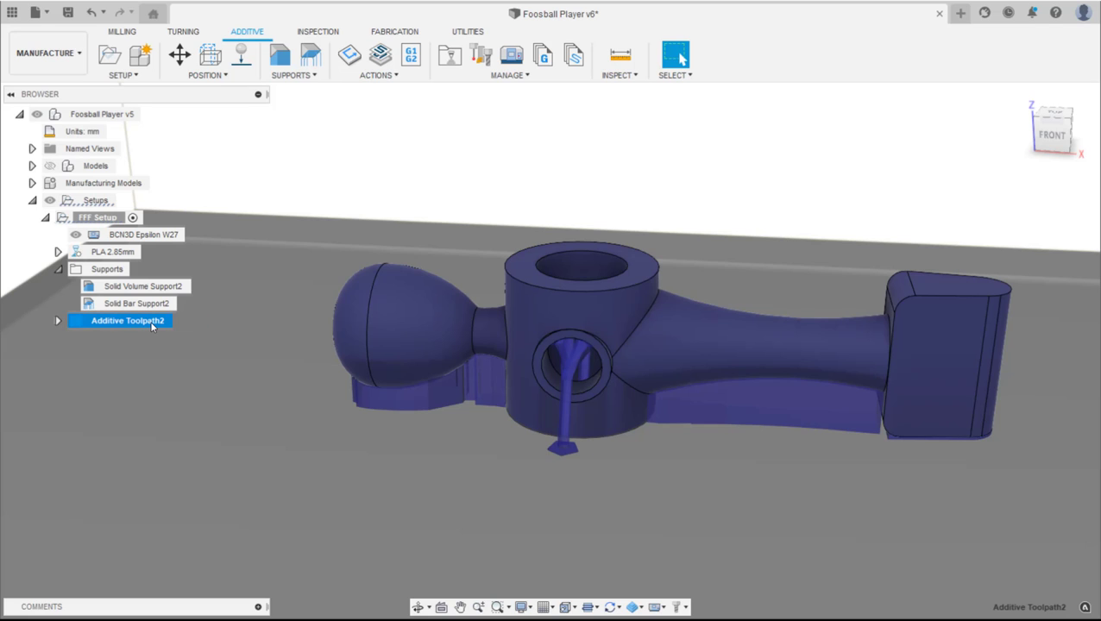
Step: Simulate Additive Toolpath2 and step the print up to layer 68 of 260
right_click(151, 325)
left_click(164, 371)
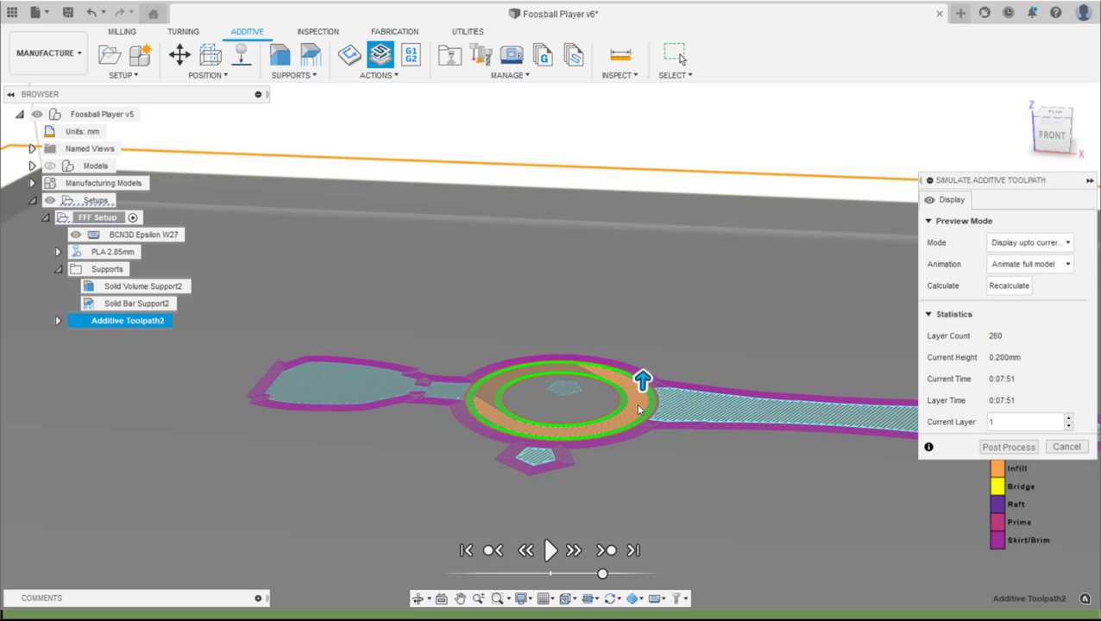
left_click_drag(643, 381, 644, 333)
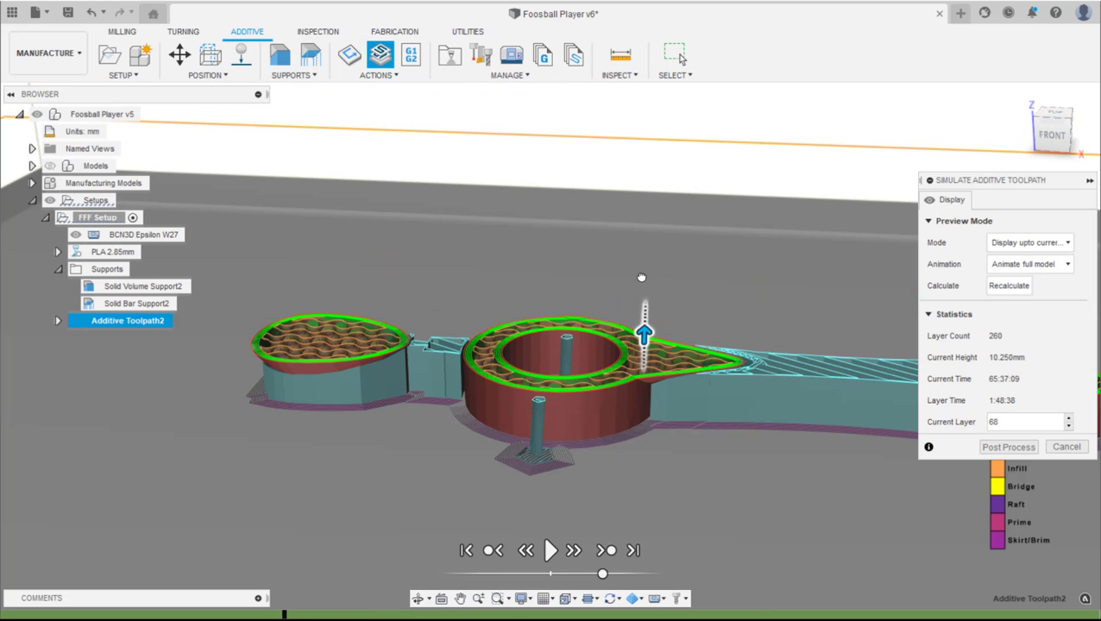
middle_click_drag(748, 295, 656, 328)
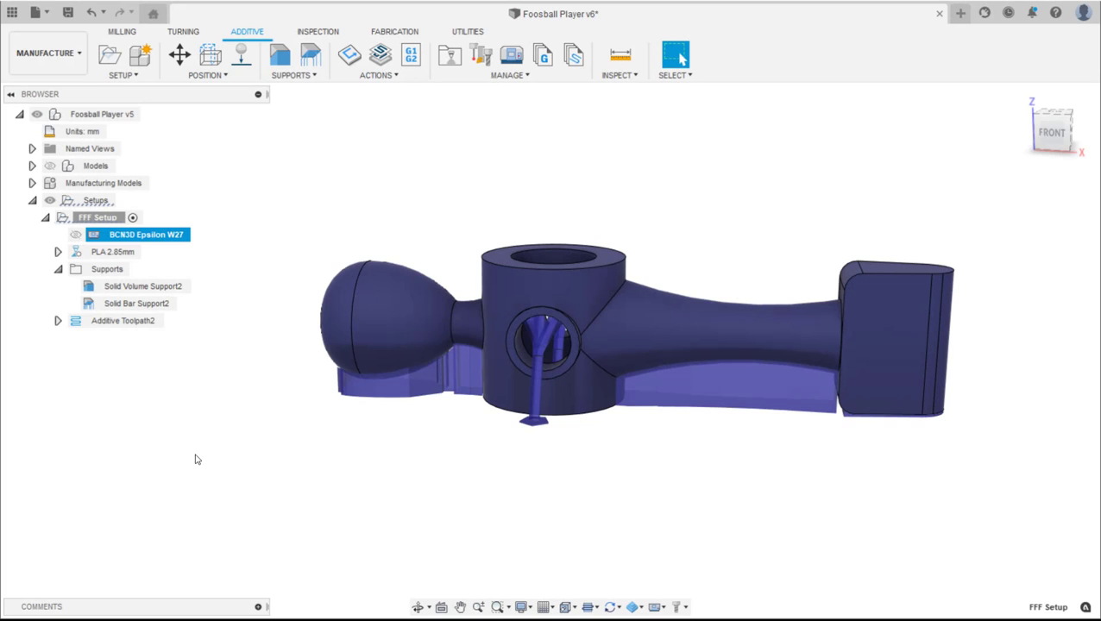
Step: Orbit the view to inspect the player with its volume and bar supports
mouse_move(196, 460)
middle_mouse_down("shift")
mouse_move(246, 452)
mouse_move(246, 440)
mouse_move(224, 433)
mouse_move(196, 446)
middle_mouse_up("shift")
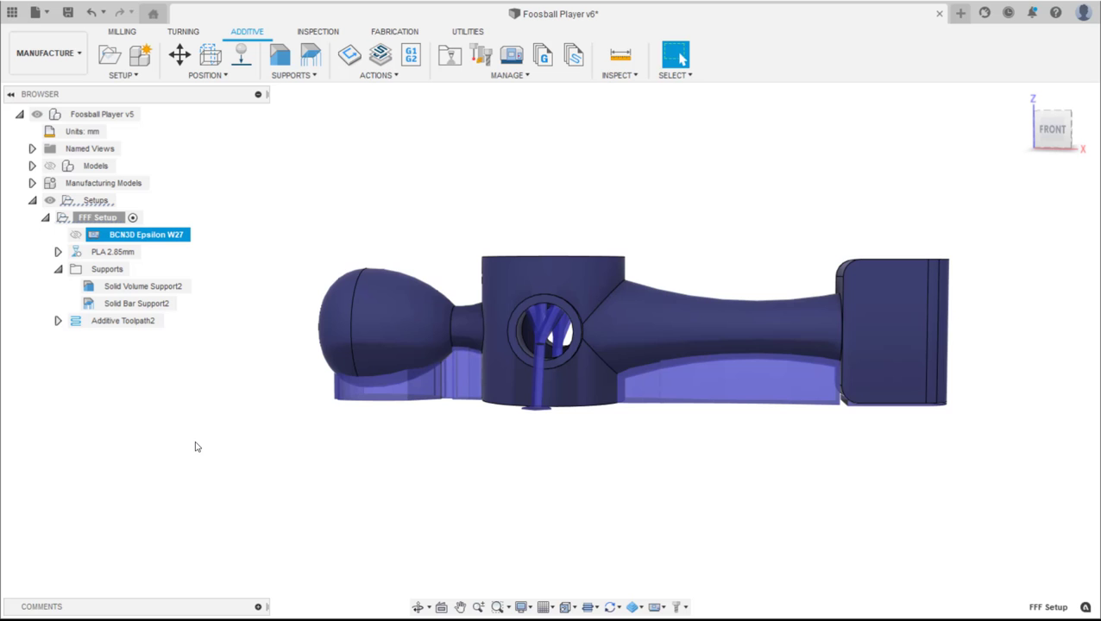